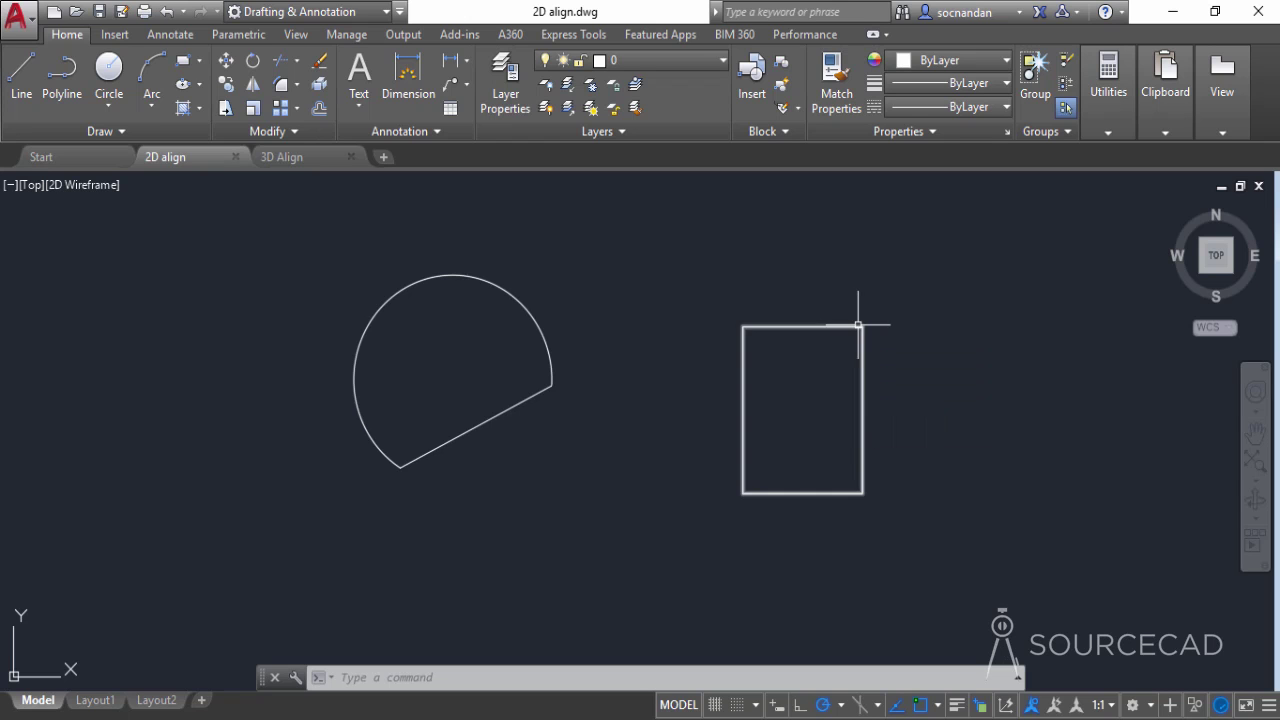
Start Align from the expanded Modify panel with the truncated circle shape selected.
left_click(298, 131)
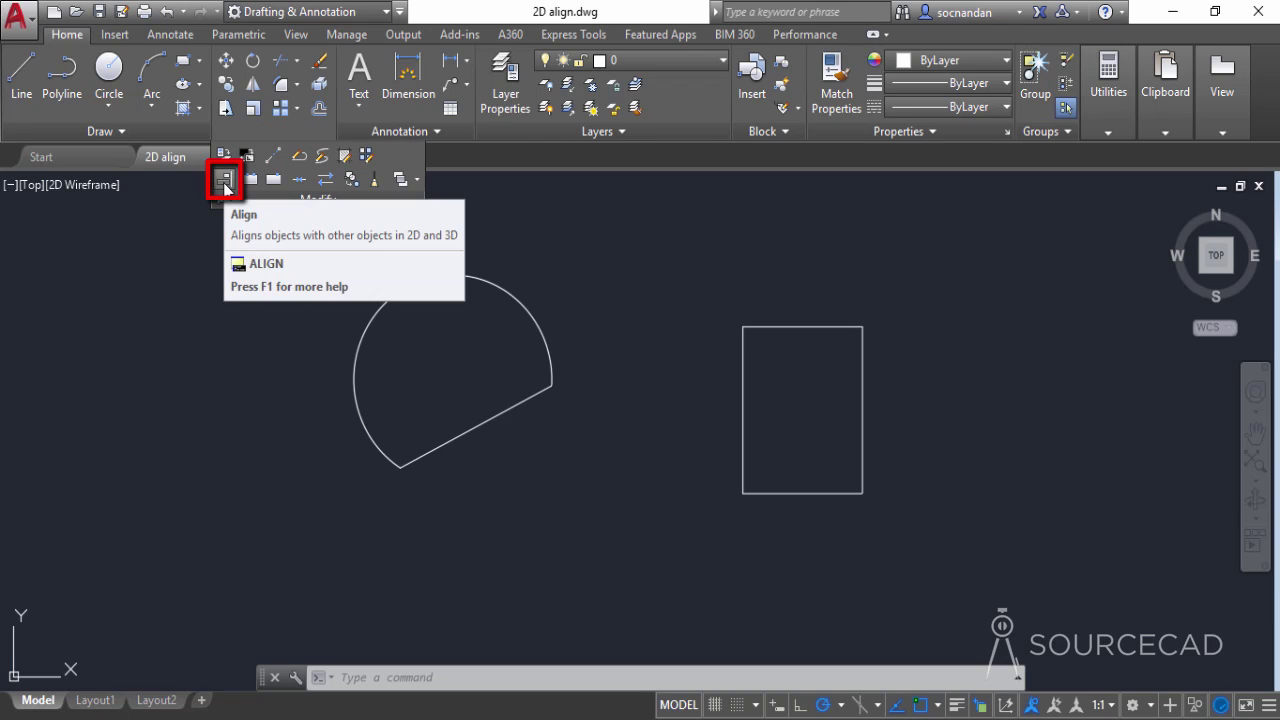
left_click(226, 182)
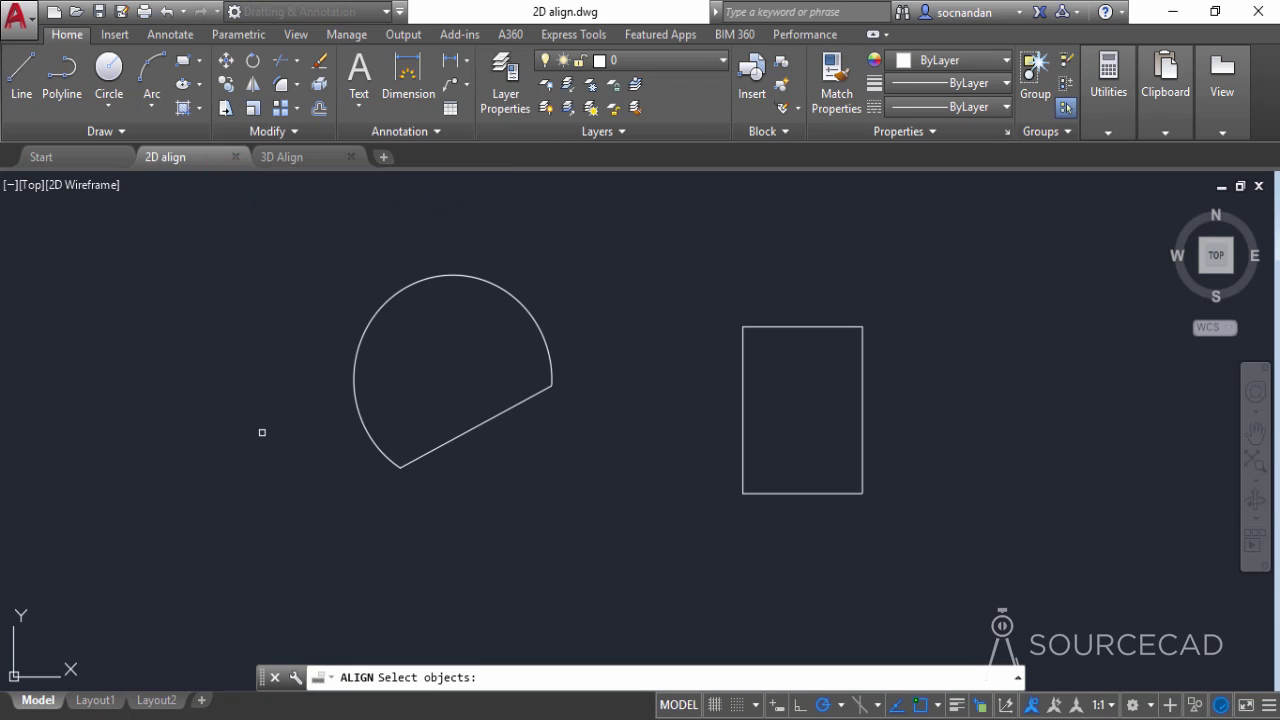
left_click(356, 357)
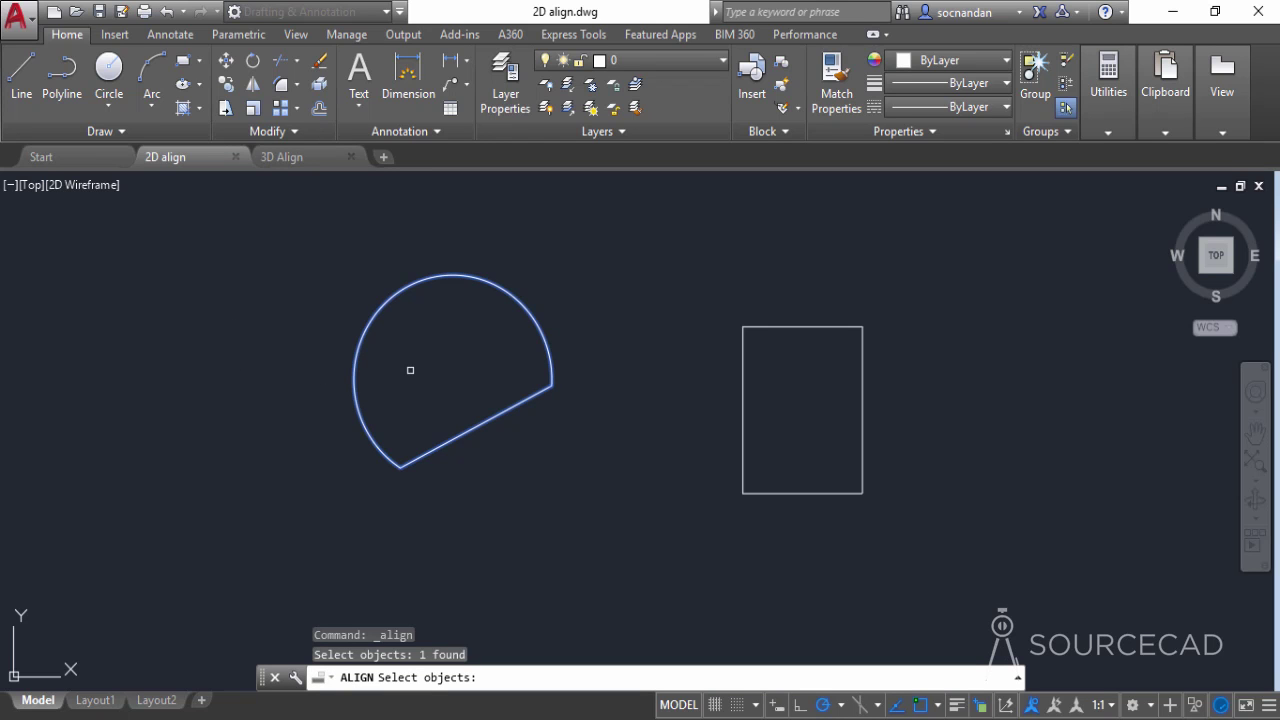
key("Return")
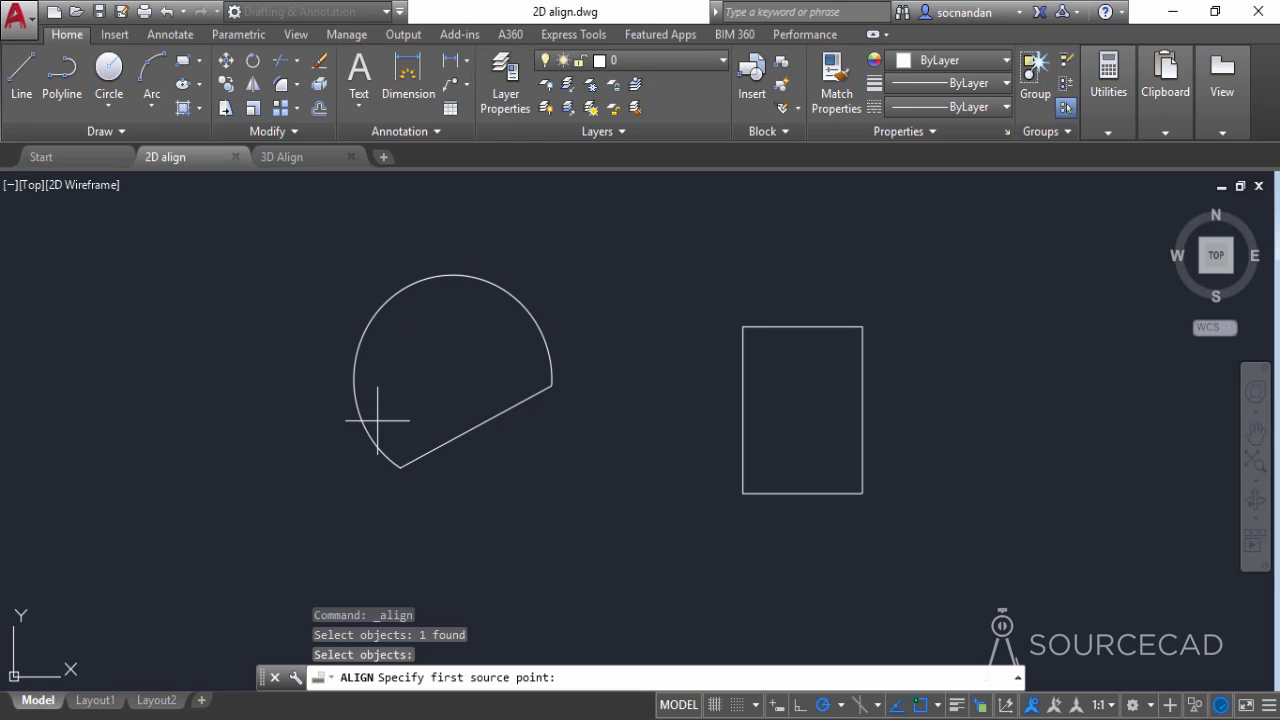
Align the arc's two endpoints to the rectangle's top-left and top-right corners, with a third source point at its centre.
left_click(400, 467)
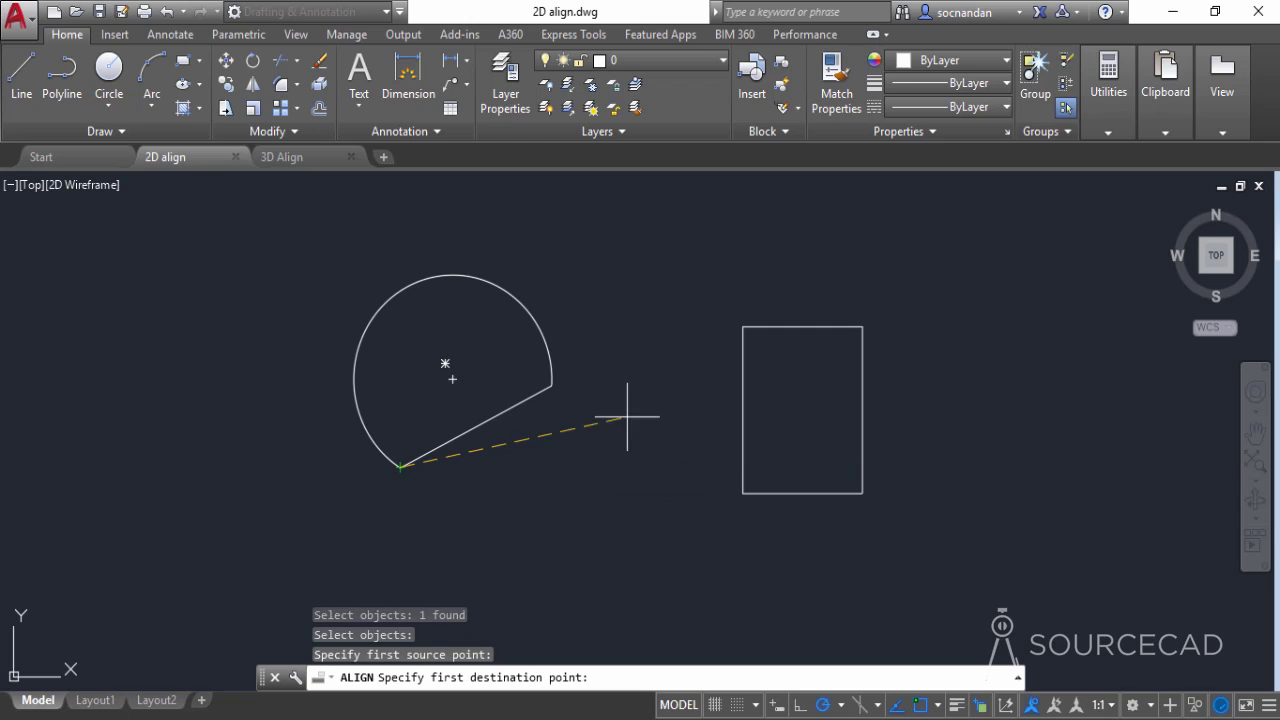
left_click(743, 326)
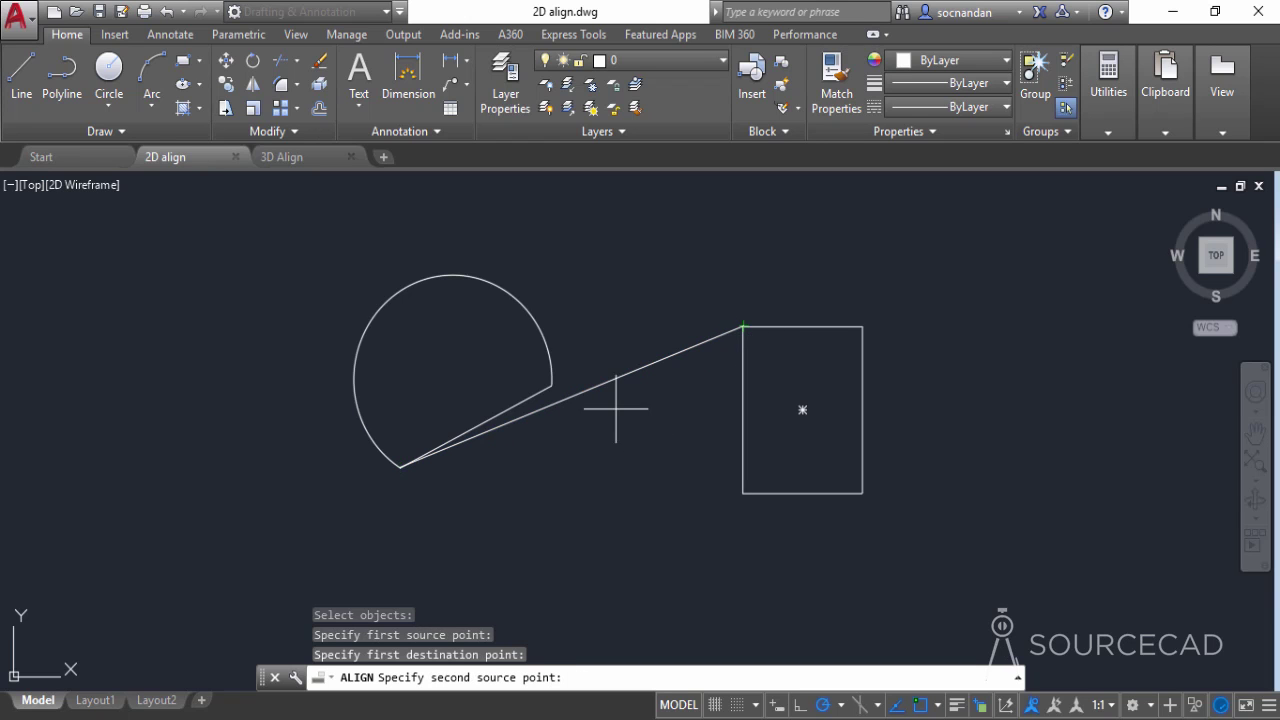
left_click(552, 384)
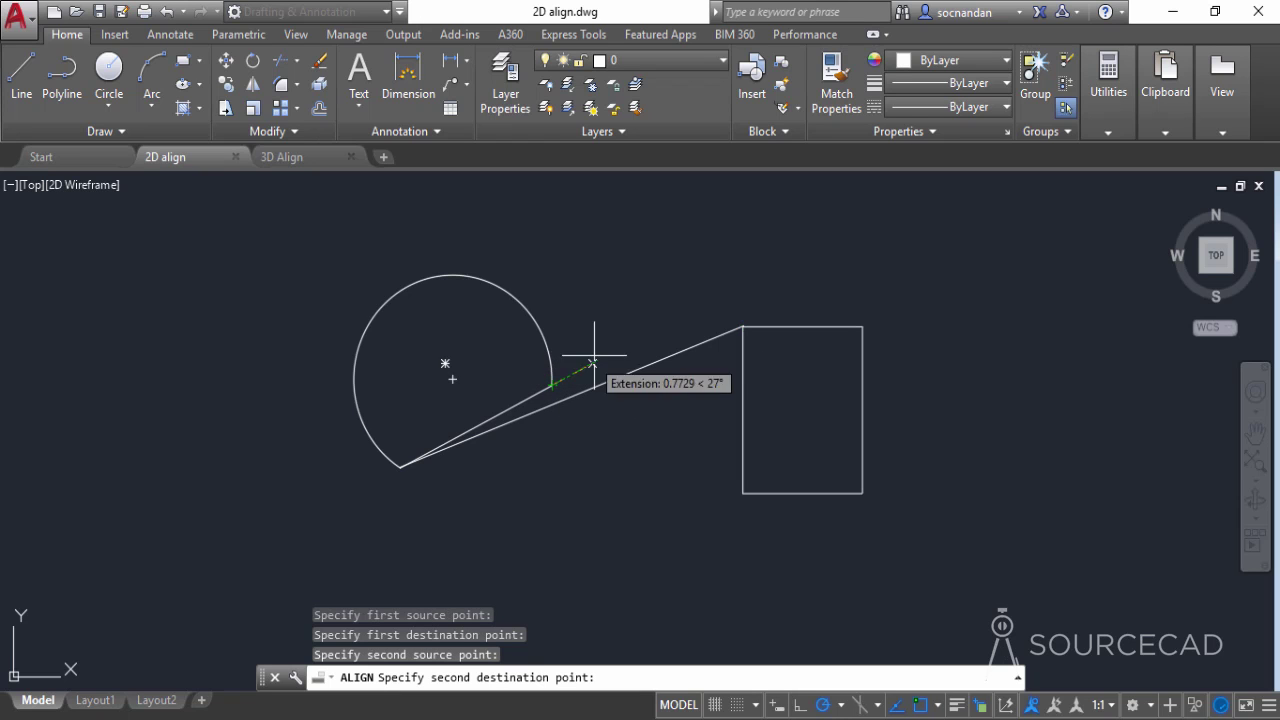
left_click(862, 326)
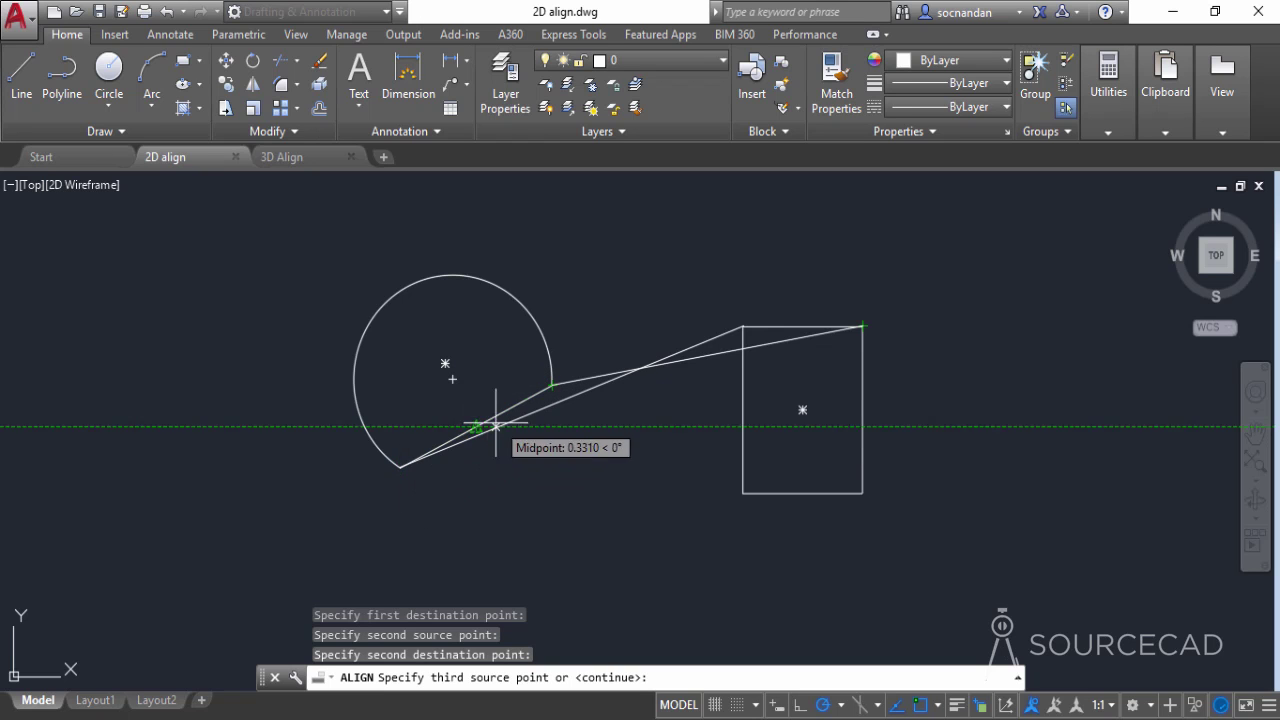
left_click(445, 363)
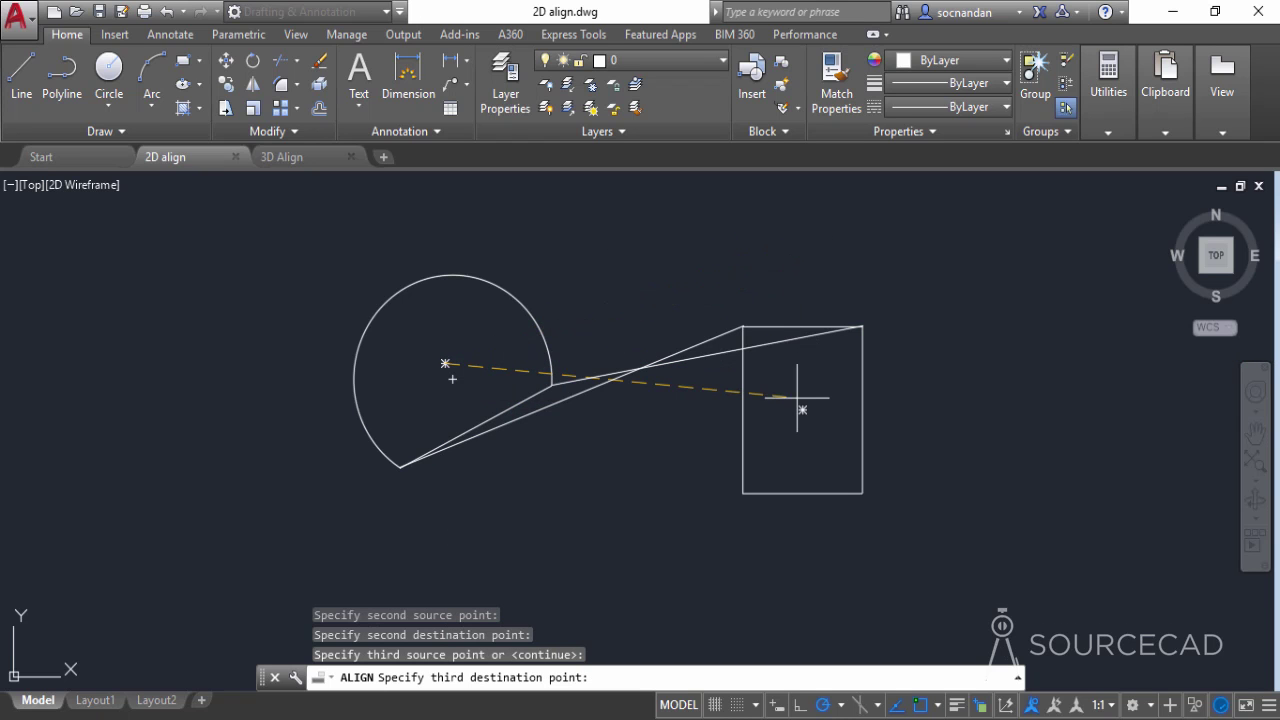
left_click(800, 215)
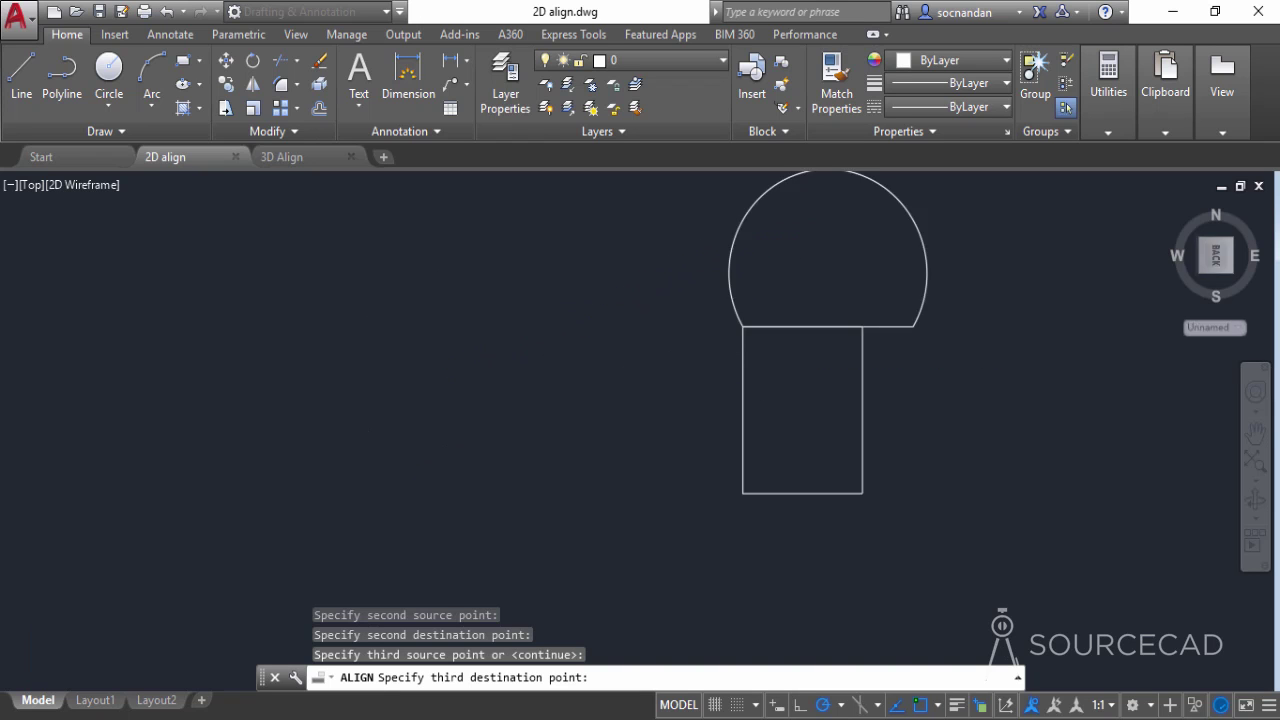
Pan the view and undo the alignment so the shapes sit apart again.
middle_click_drag(796, 386, 759, 458)
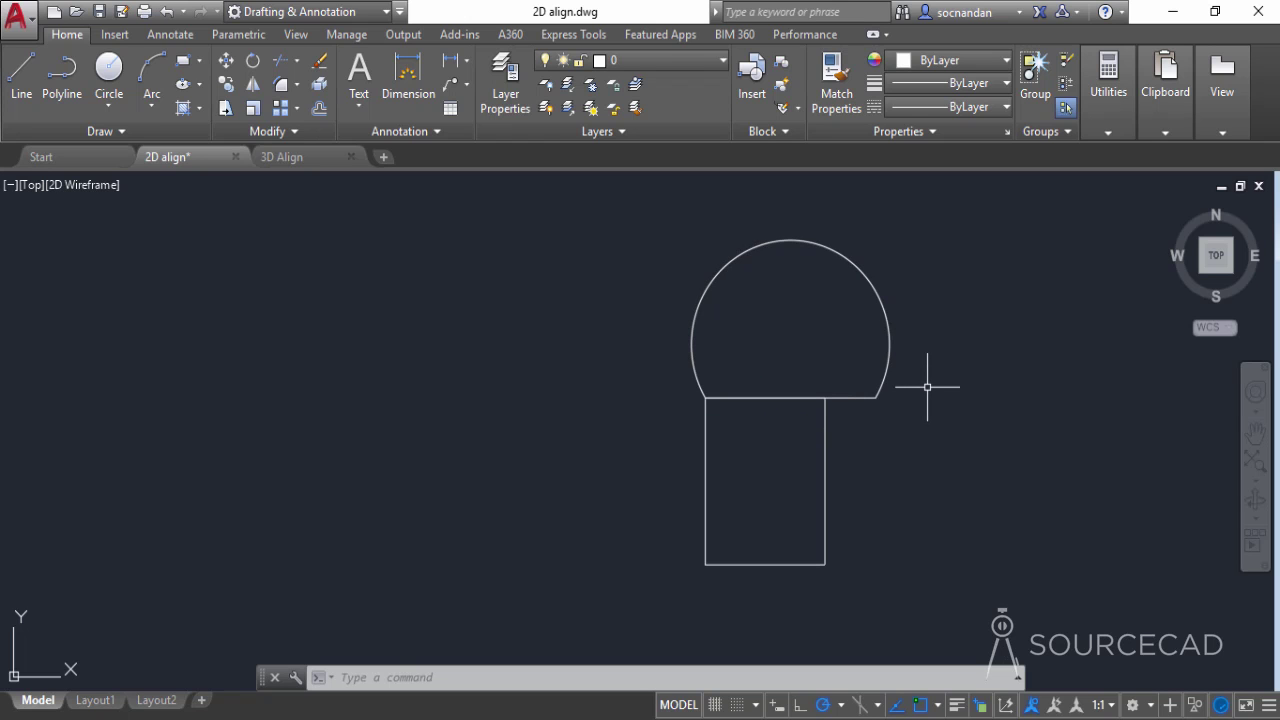
key("ctrl+z")
key("ctrl+z")
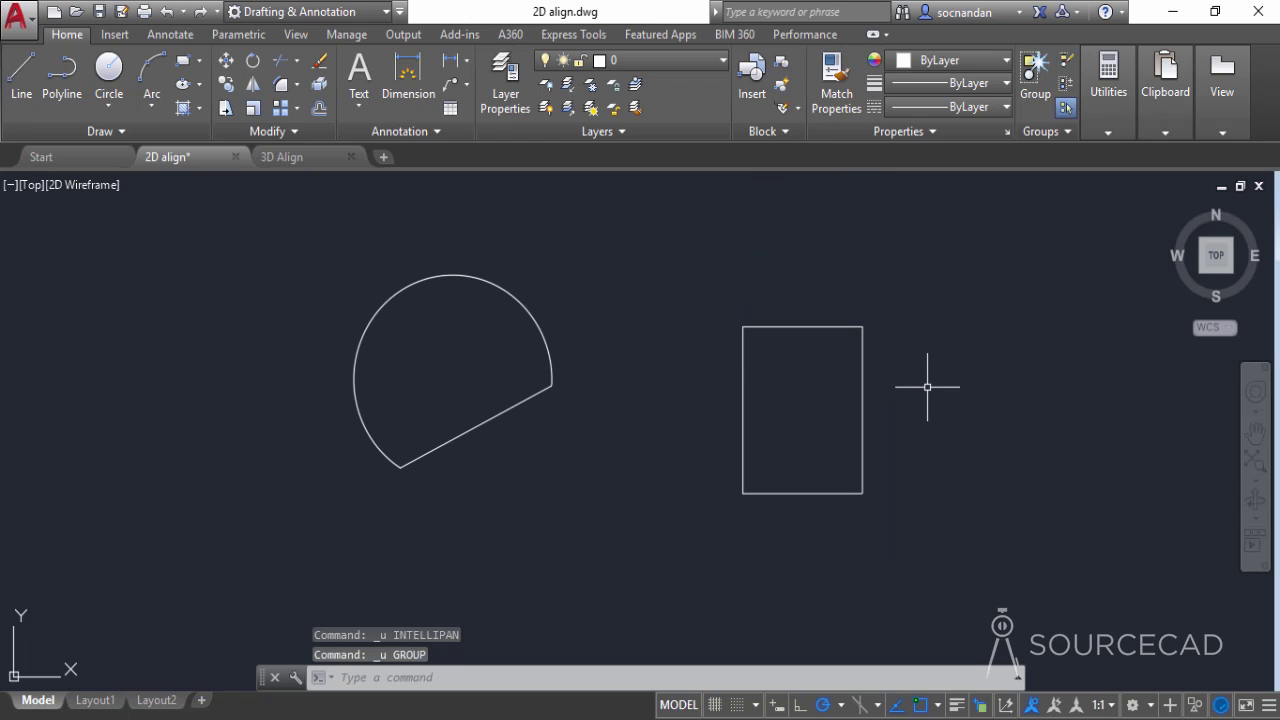
left_click(285, 130)
Restart Align with the cut-circle shape selected as the object to move.
left_click(224, 179)
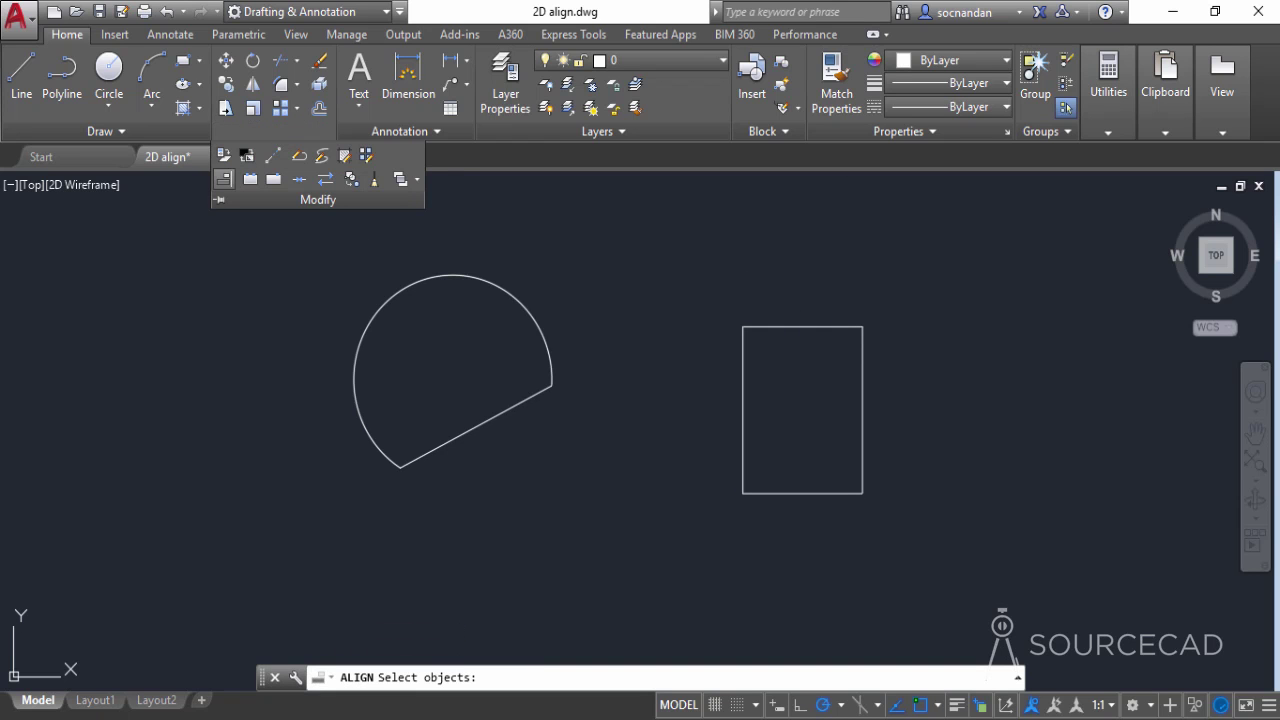
left_click(352, 374)
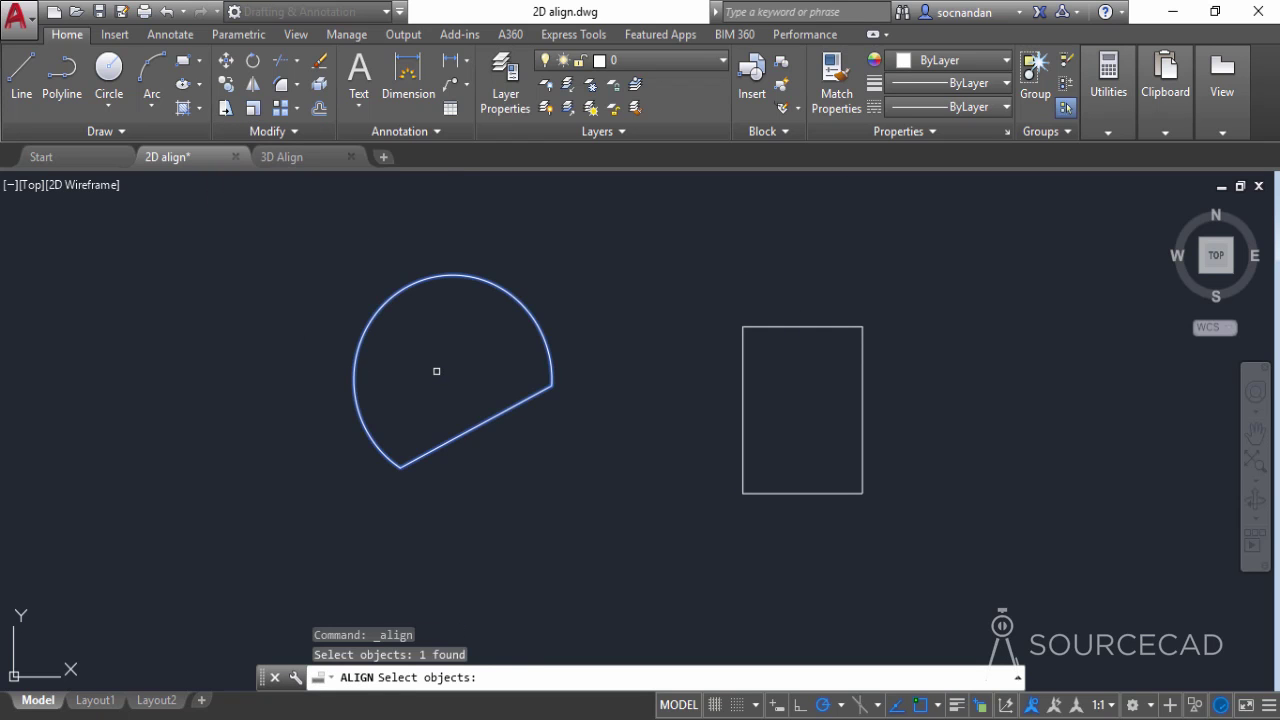
key("Return")
Pair the arc's lower and upper endpoints with the rectangle's top-left and top-right corners, skipping the third point.
left_click(403, 466)
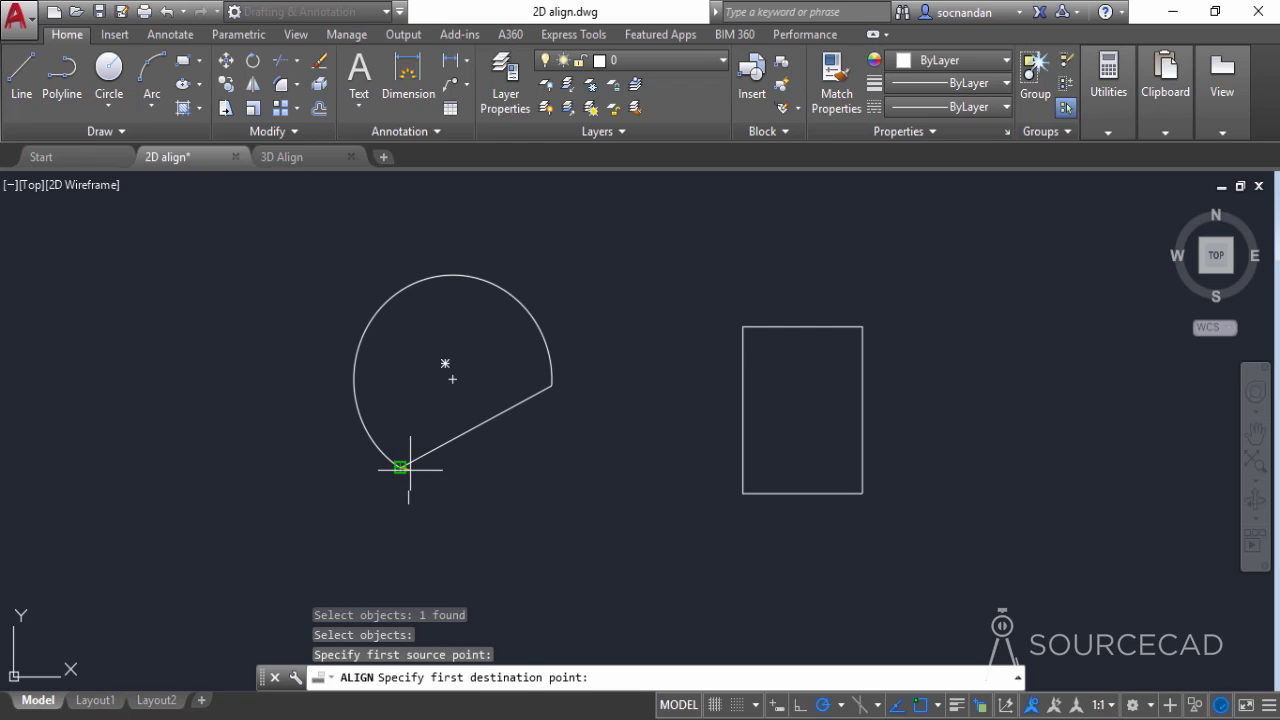
left_click(742, 327)
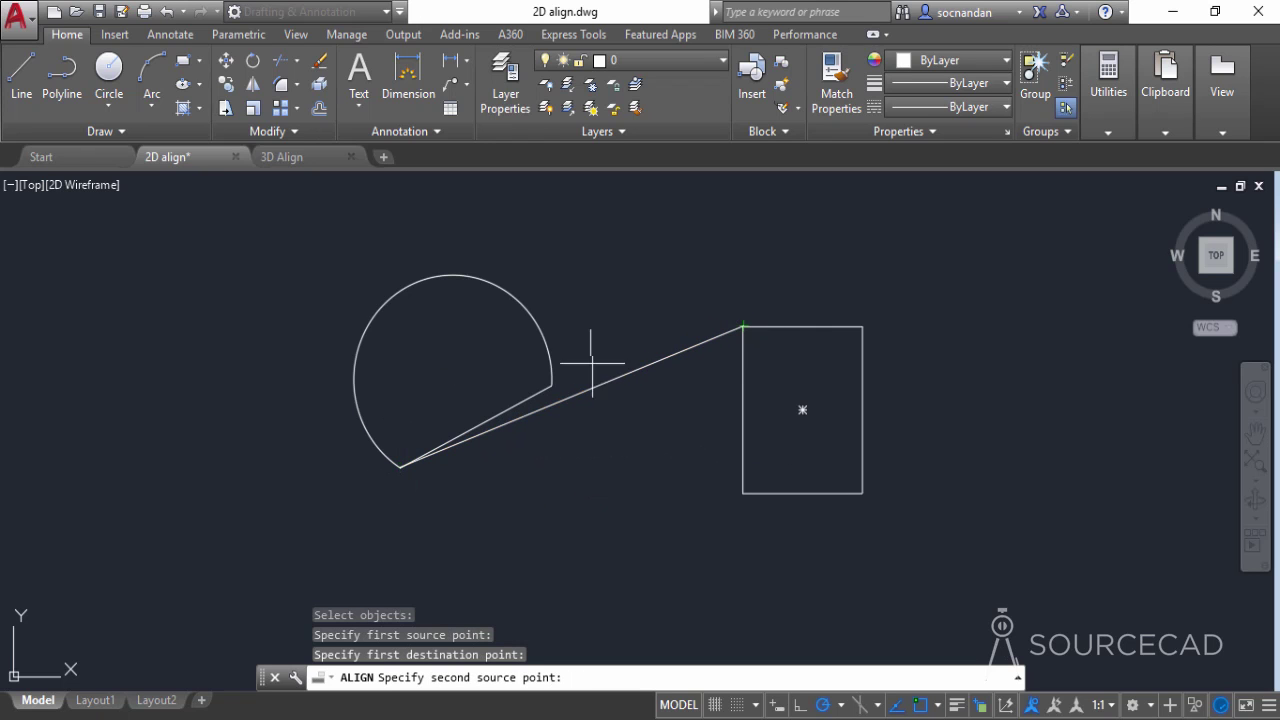
left_click(552, 385)
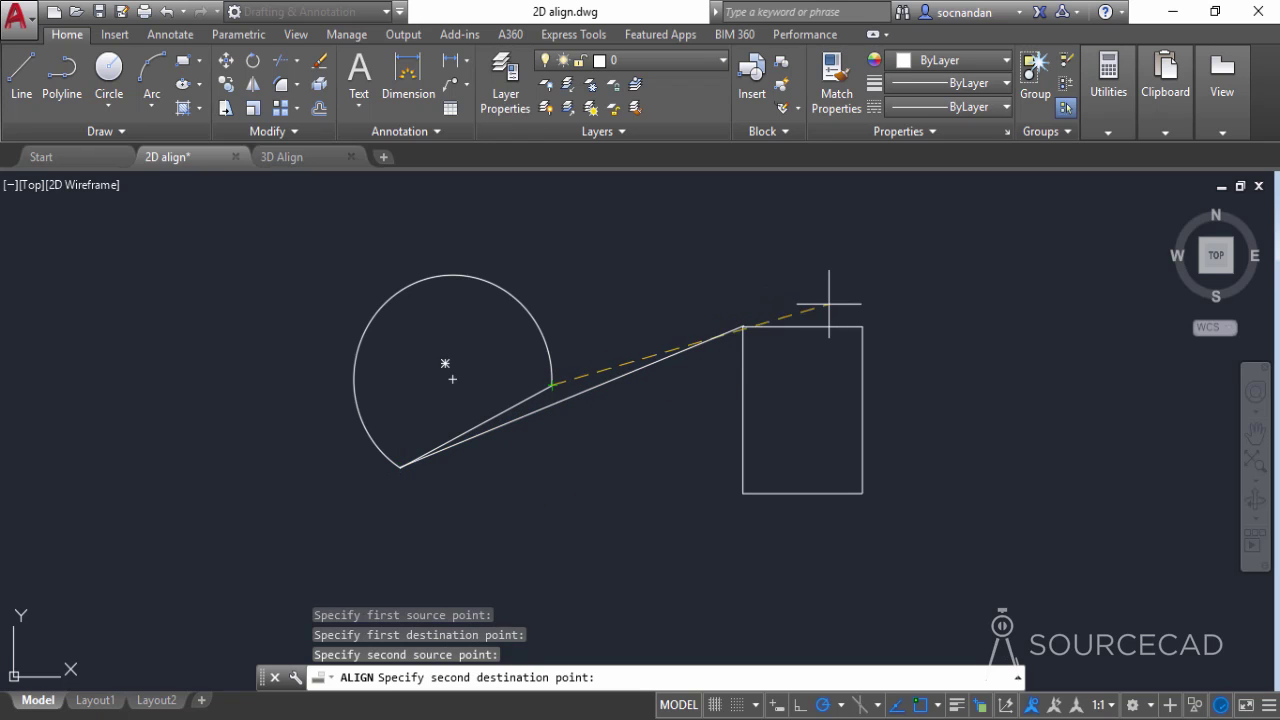
left_click(862, 327)
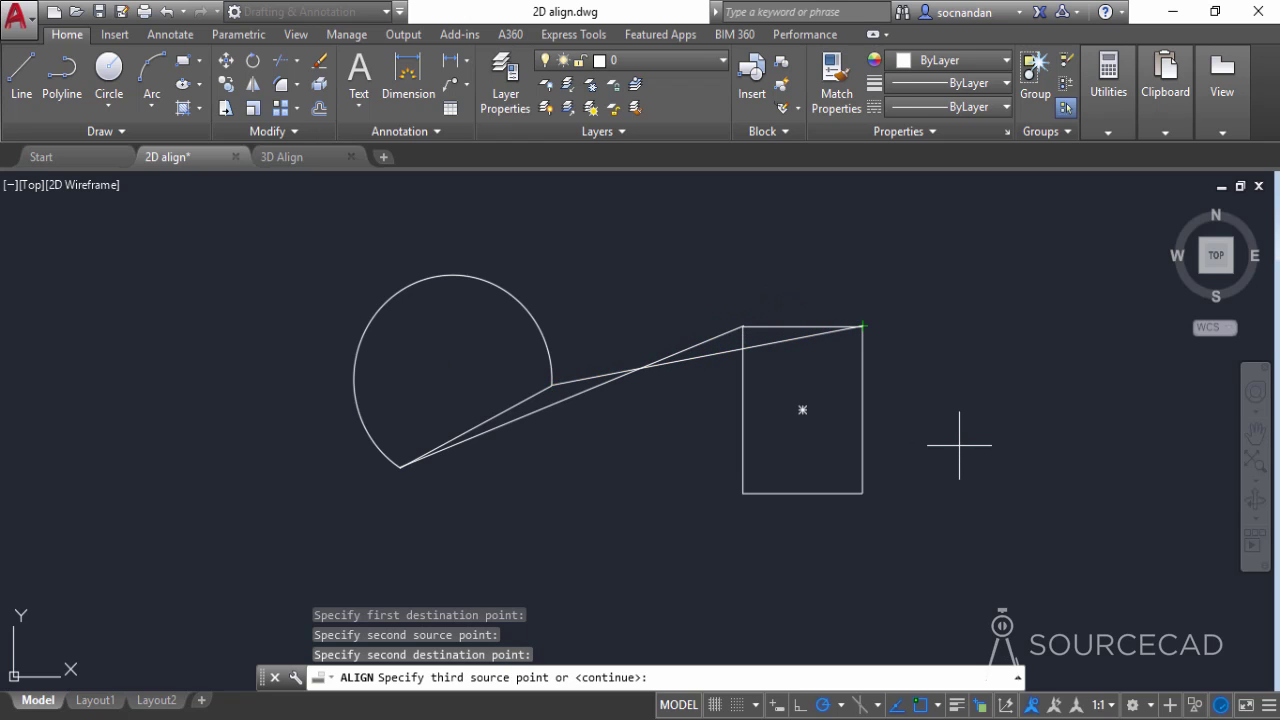
key("Return")
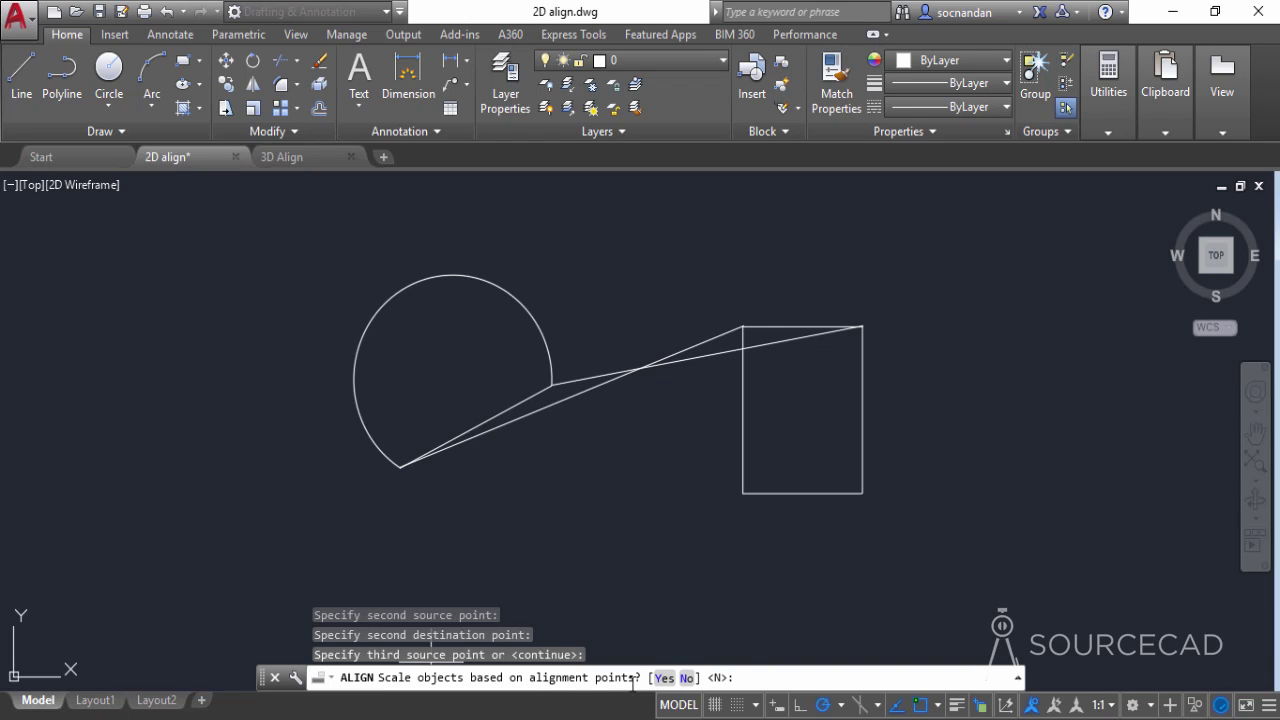
Answer Yes to scale the shape to the rectangle's top, then go to the 3D Align drawing.
left_click(663, 678)
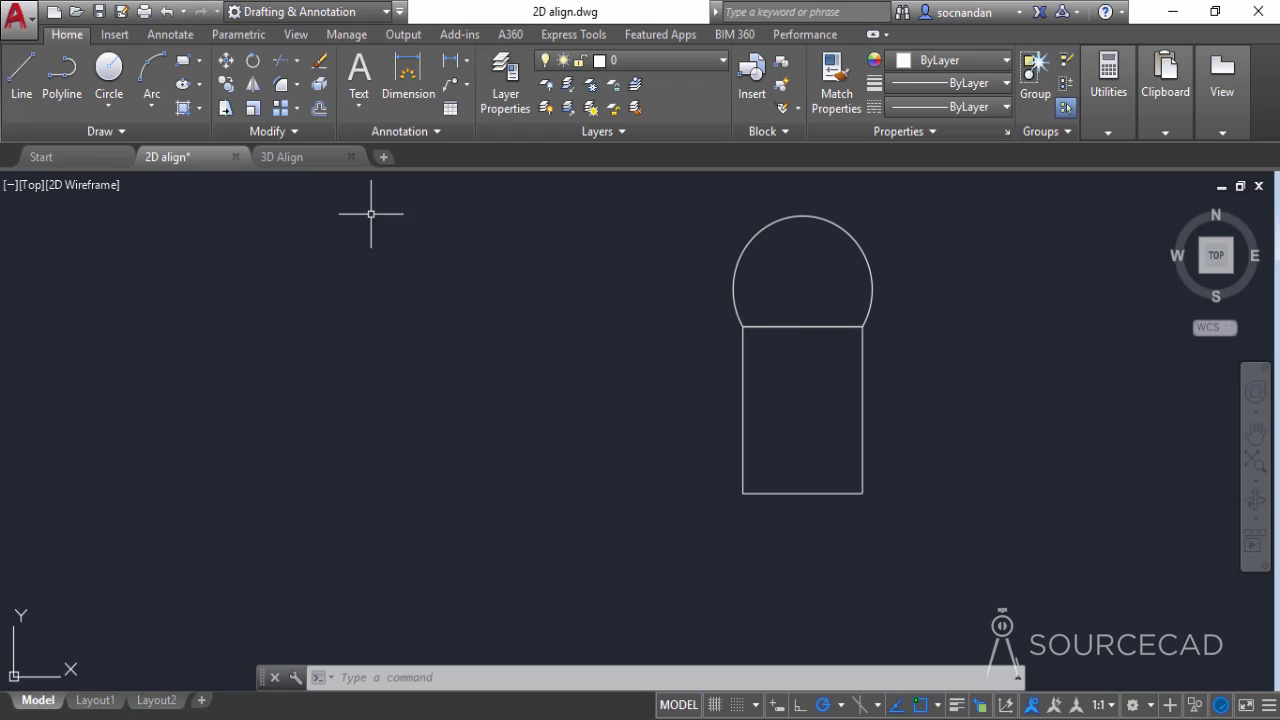
left_click(298, 157)
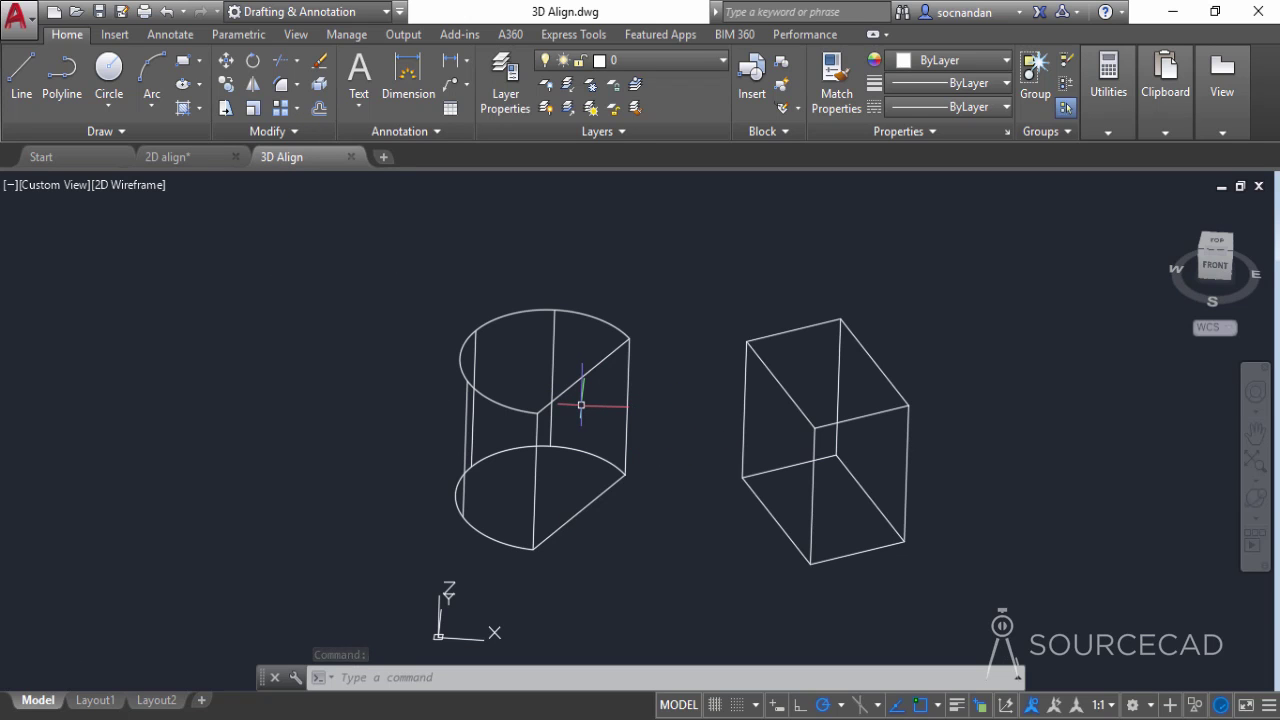
Use the 3D Modeling workspace and Shades of Gray visual style, then start 3D Align.
left_click(335, 14)
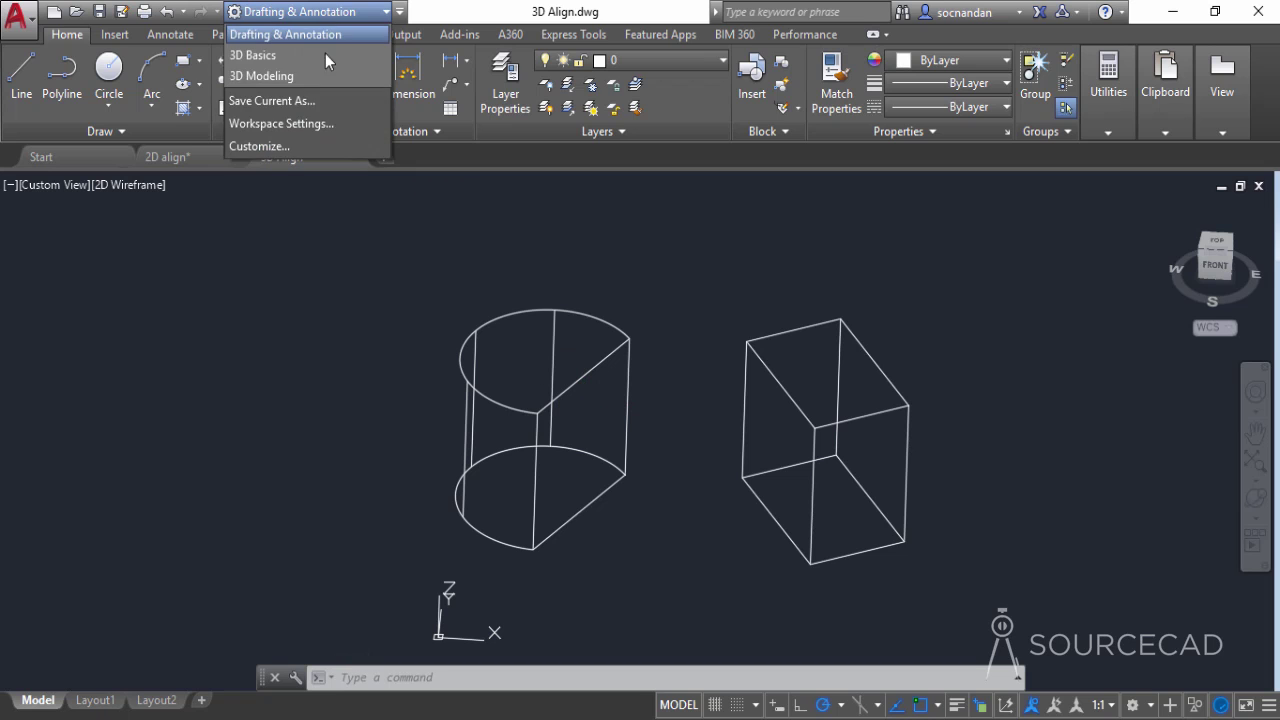
left_click(323, 73)
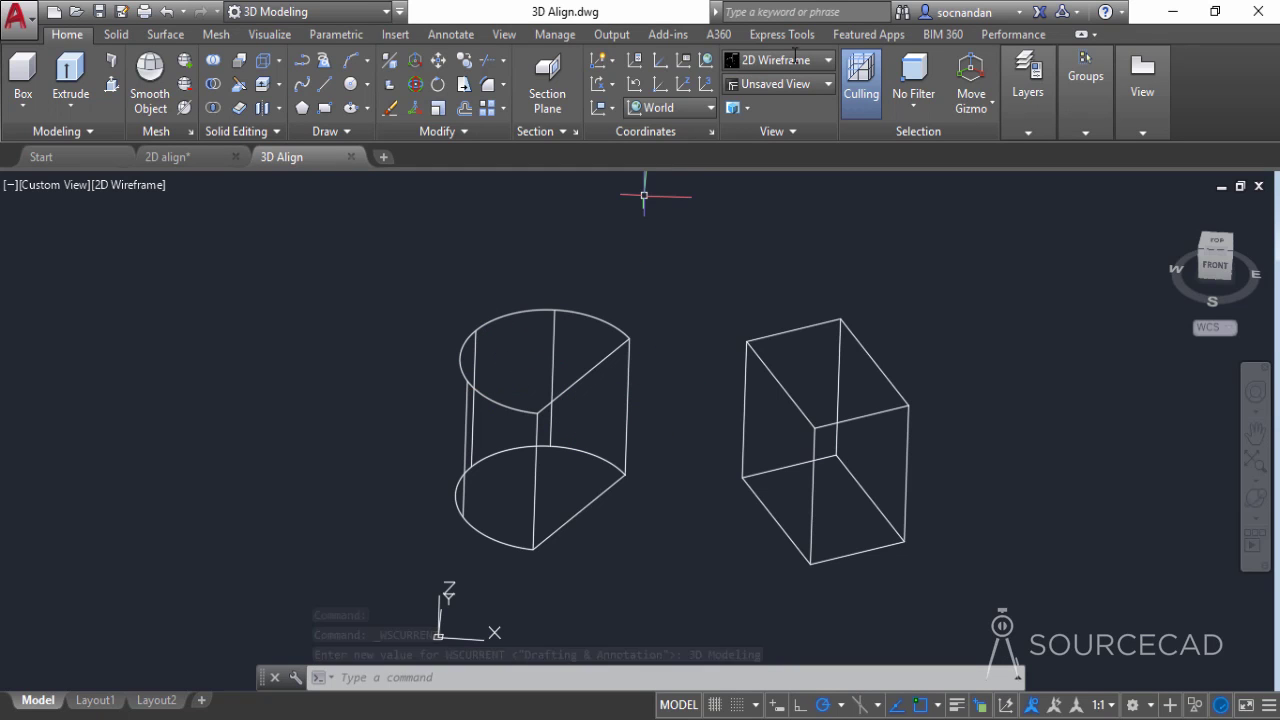
left_click(783, 62)
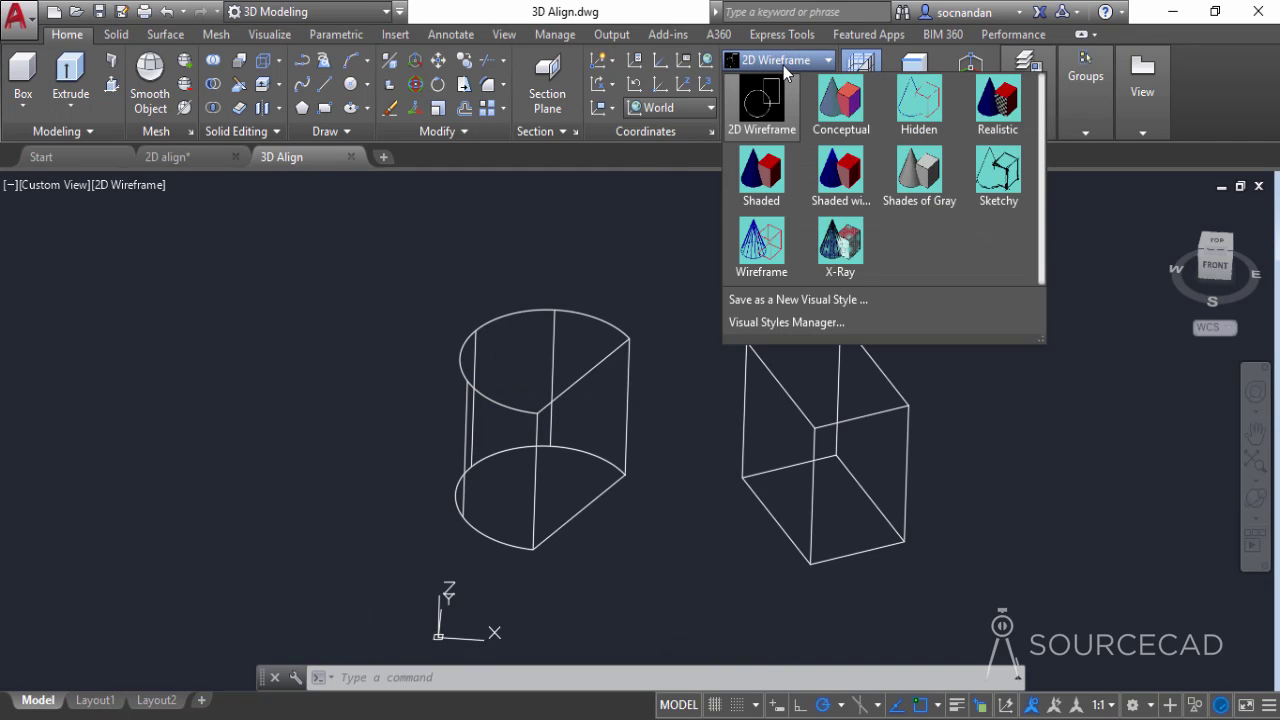
left_click(919, 172)
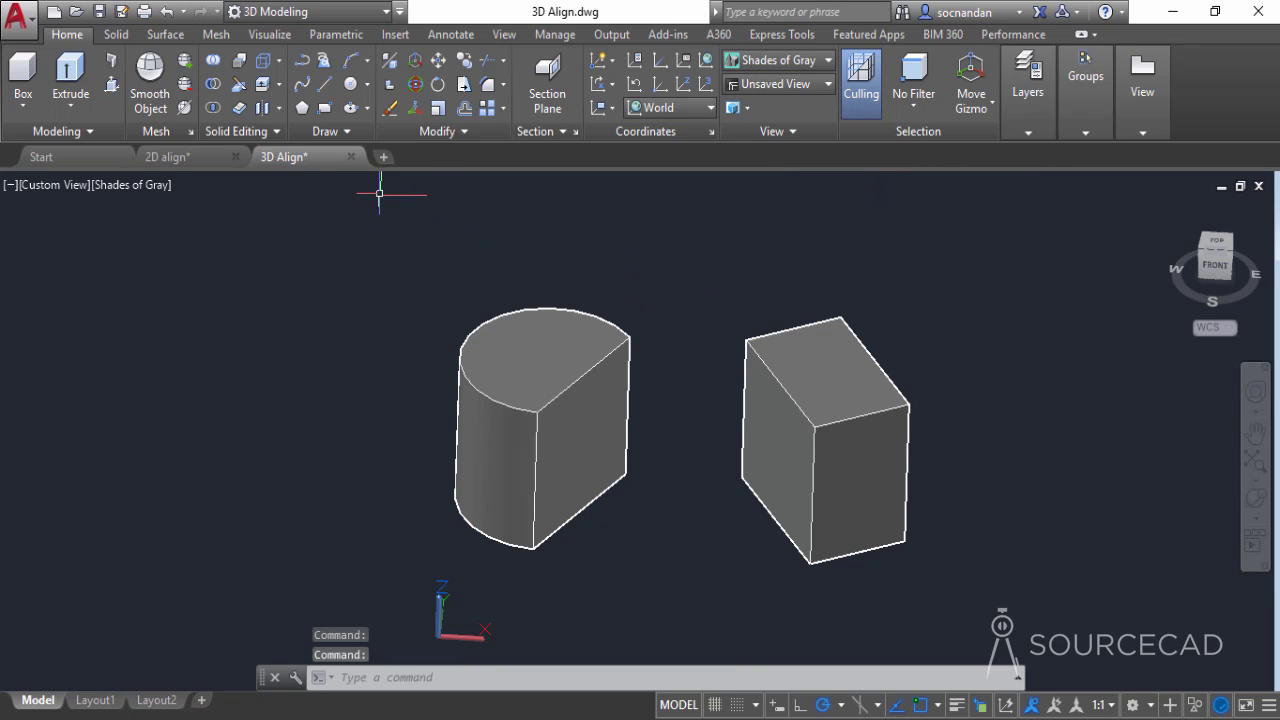
left_click(389, 88)
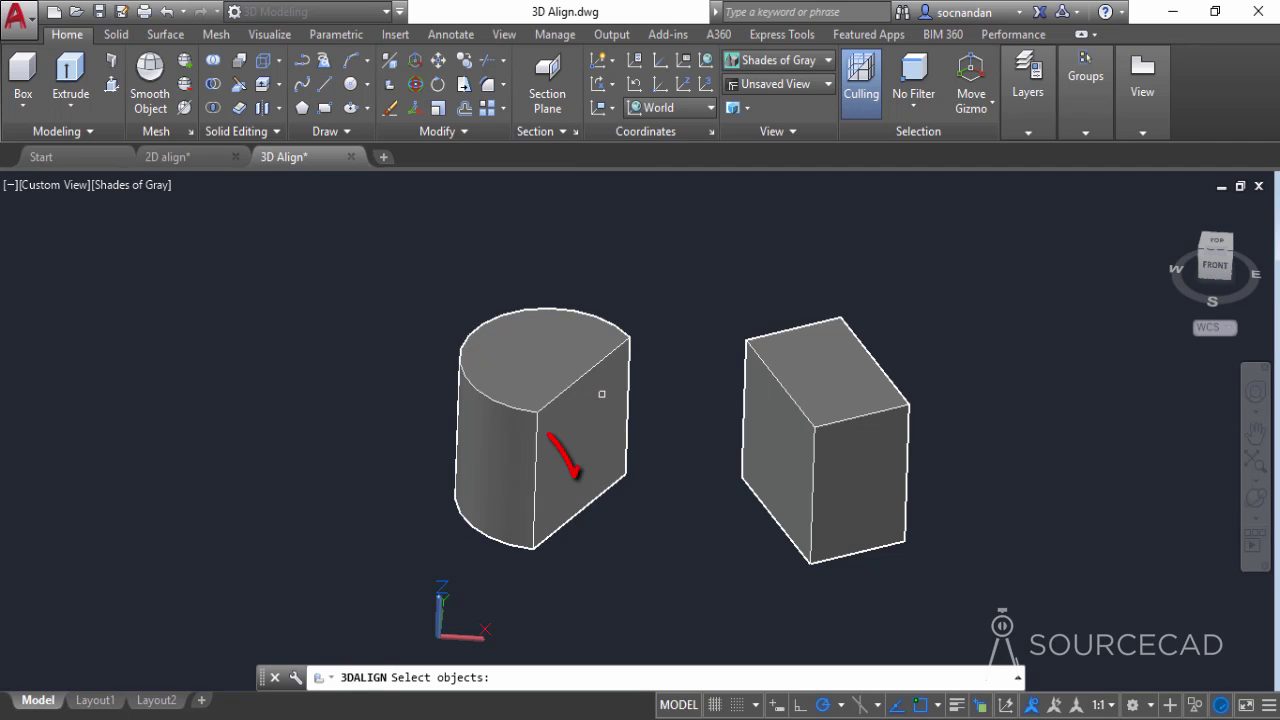
Select the half-cylinder and set base, second and third source points on its flat face's corners.
left_click(604, 415)
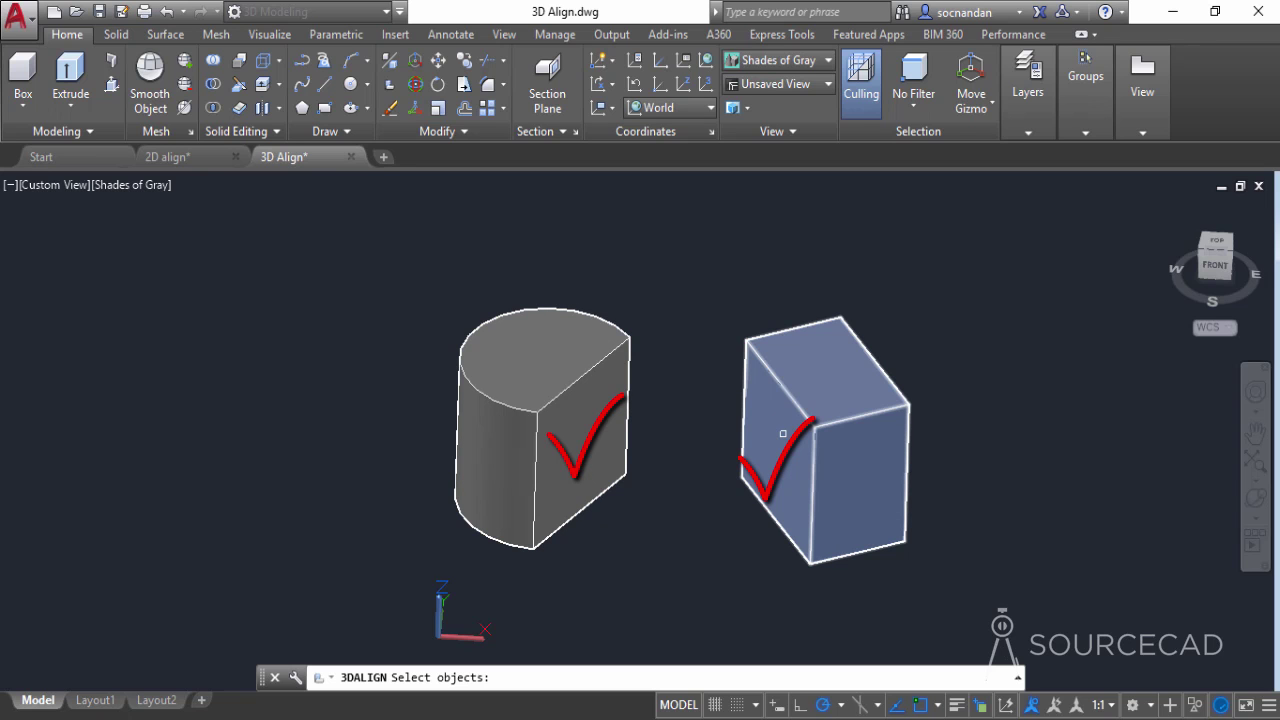
left_click(500, 358)
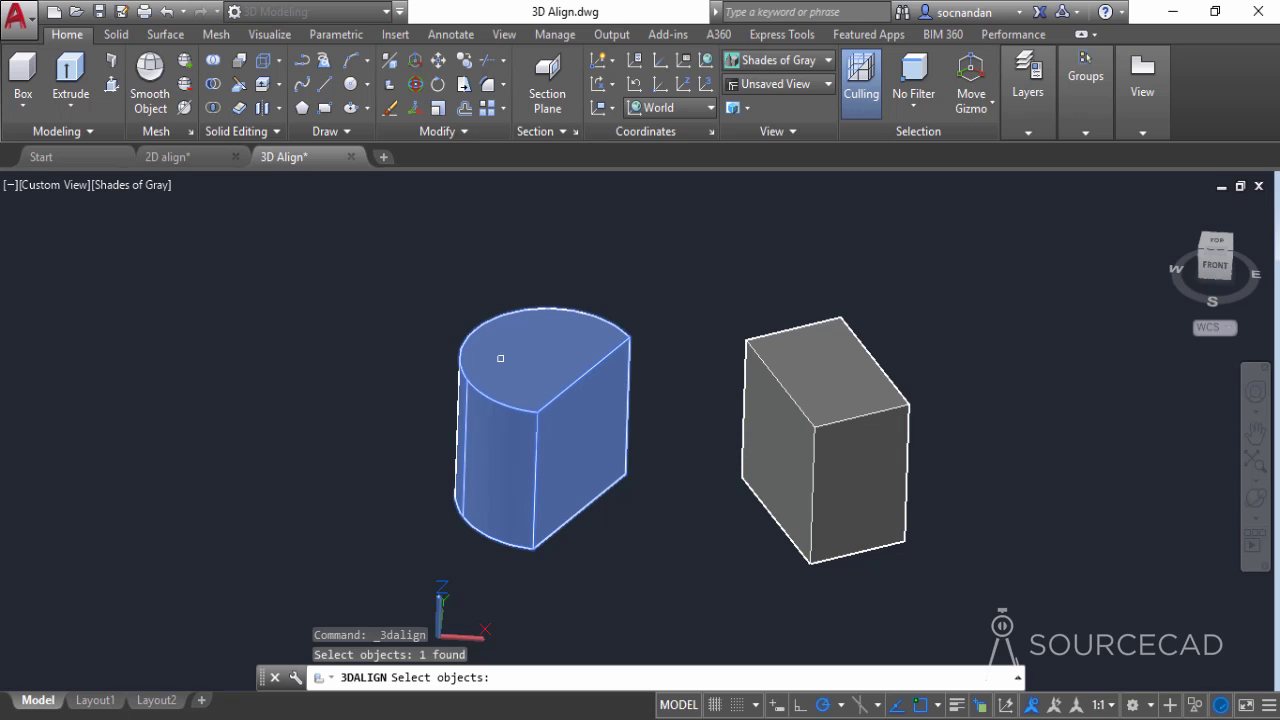
key("Return")
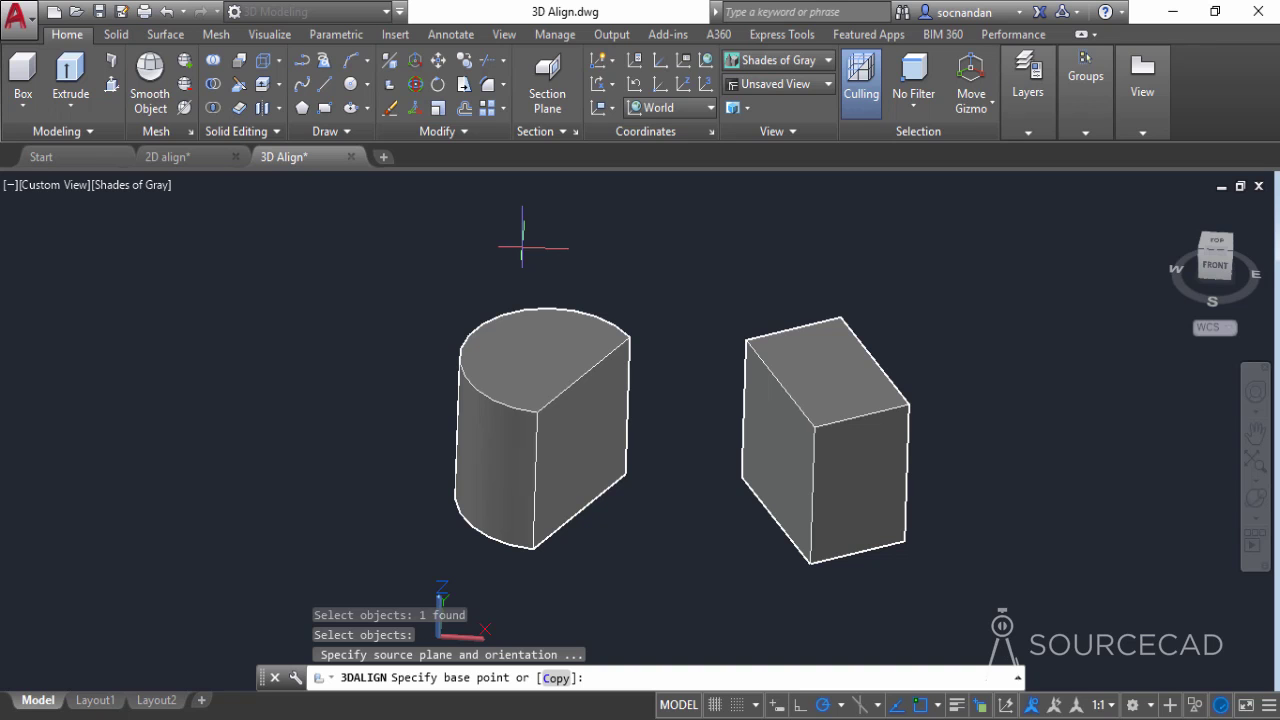
left_click(624, 472)
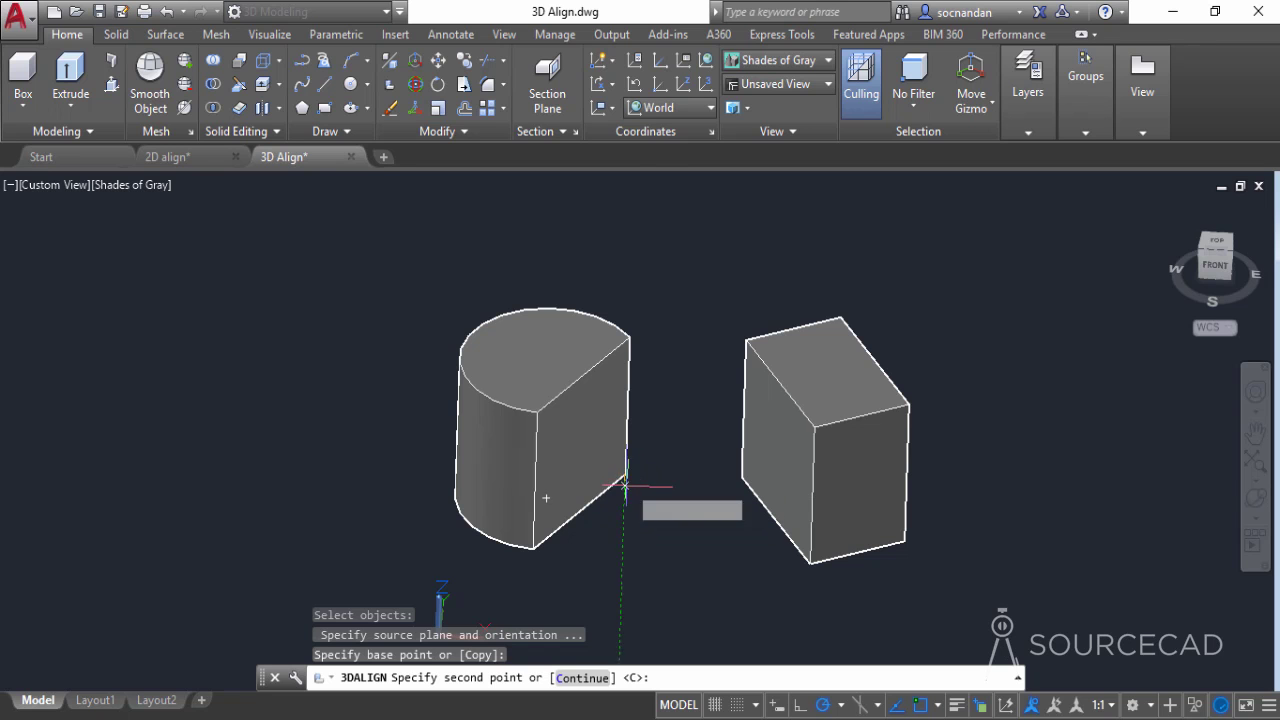
left_click(533, 549)
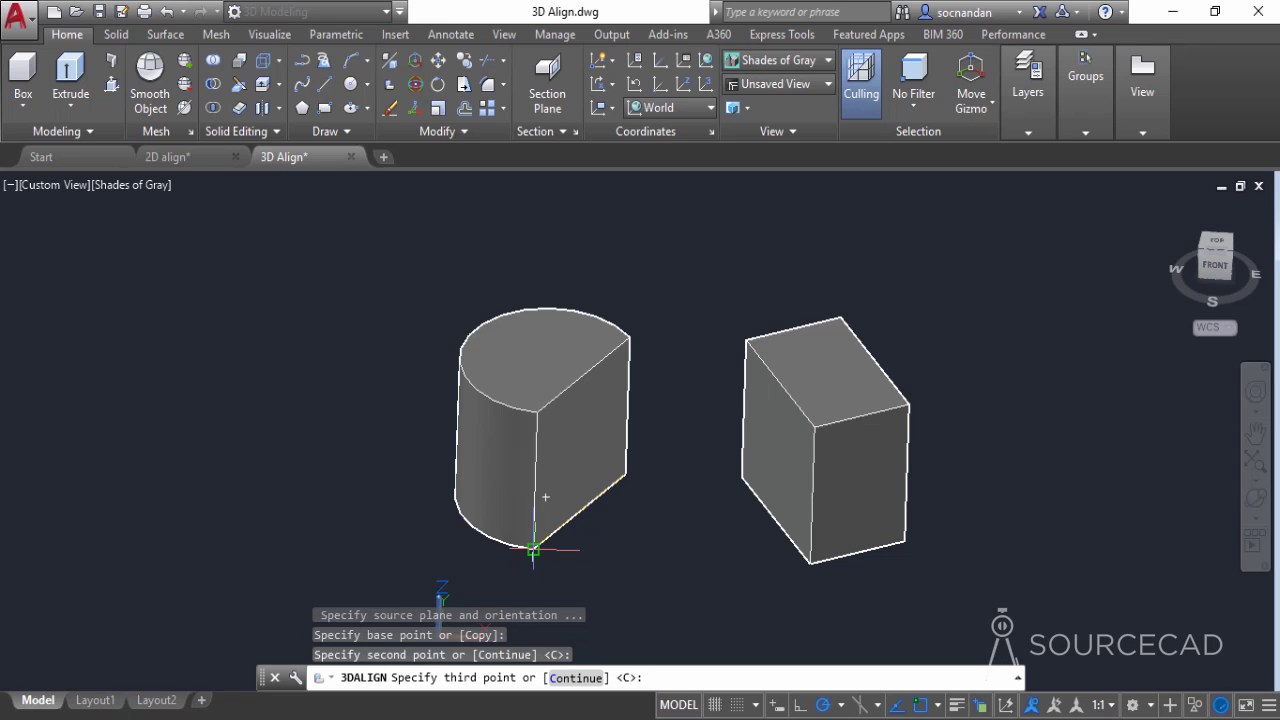
left_click(537, 412)
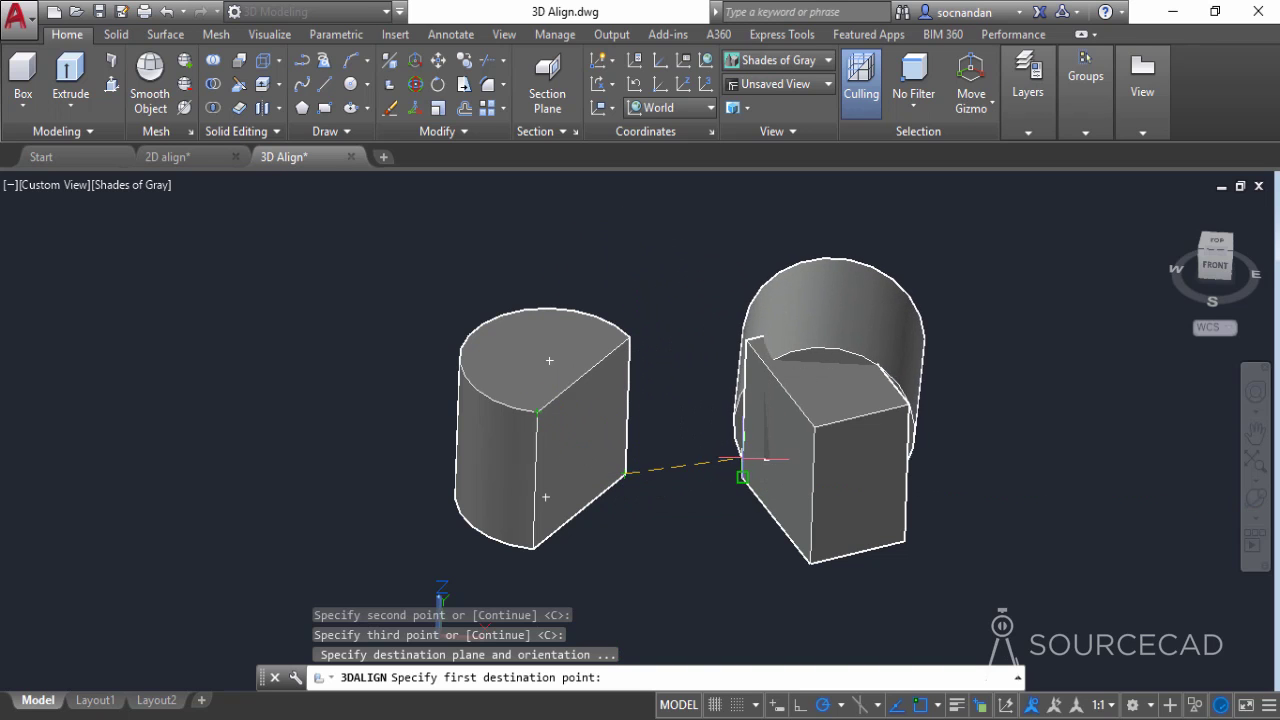
Snap the three destination points to the box's left-face corners, seating the half-cylinder flush.
left_click(742, 477)
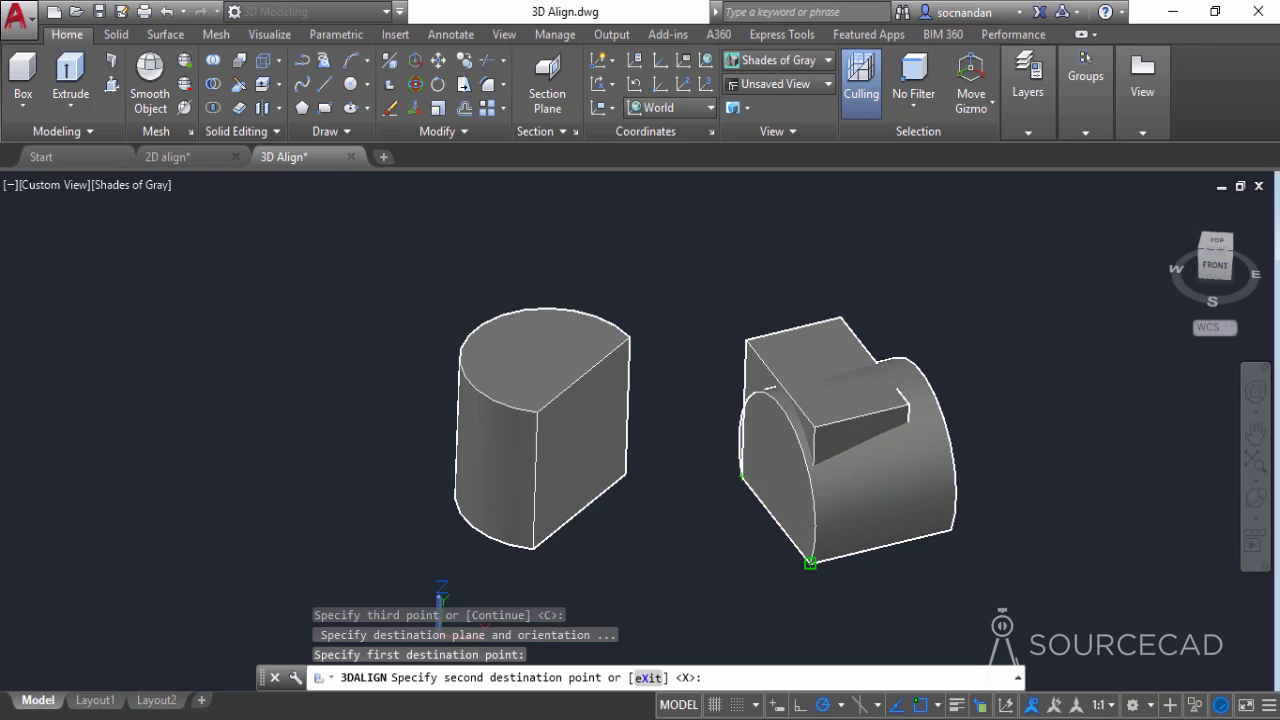
left_click(810, 563)
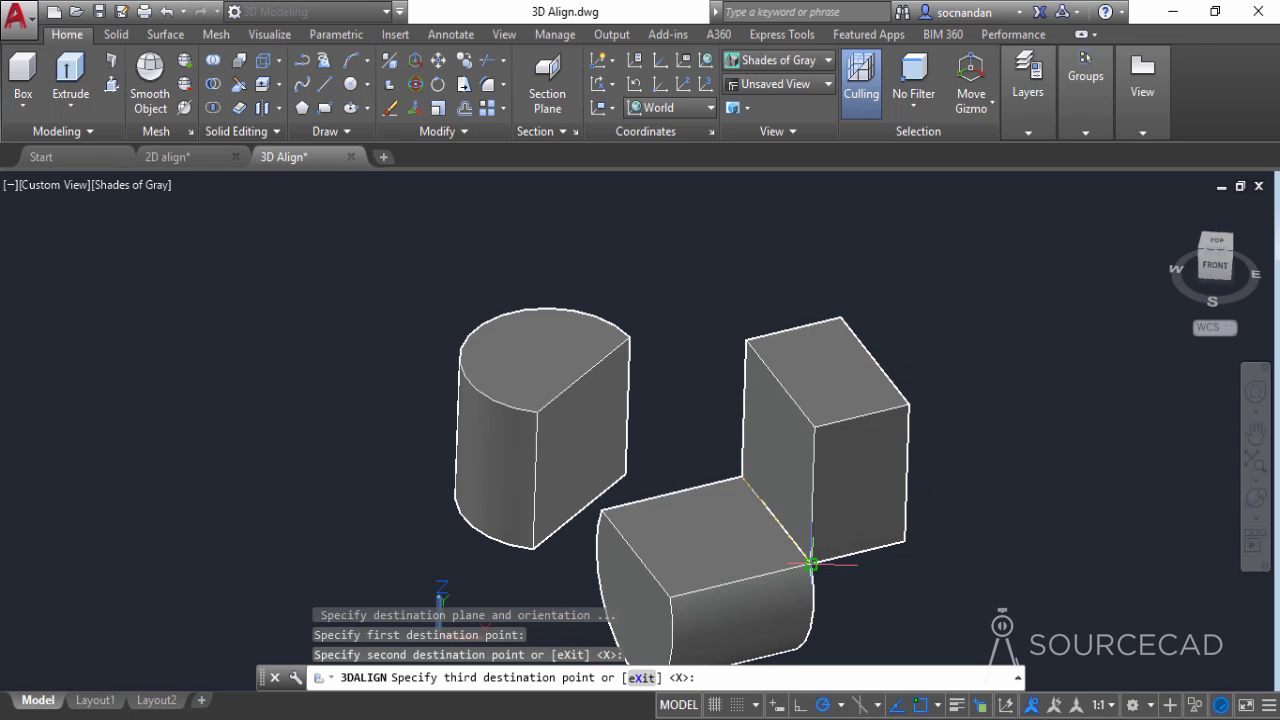
left_click(815, 428)
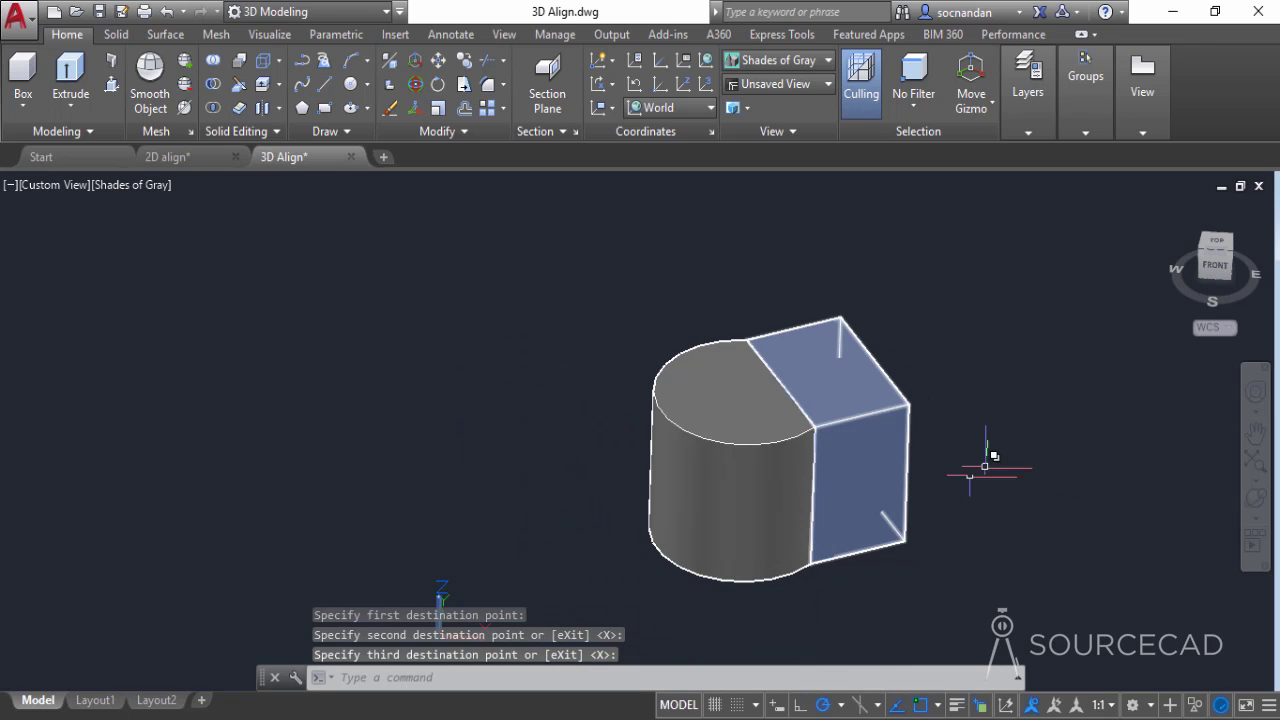